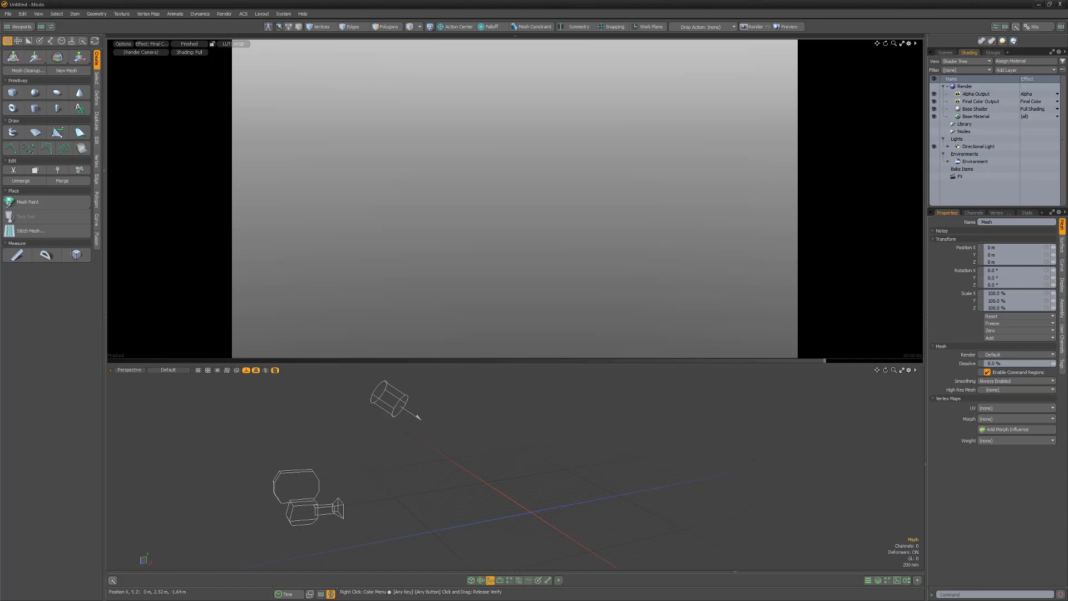
Create a sphere, frame it, and add a Gradient layer to its shading
click(34, 93)
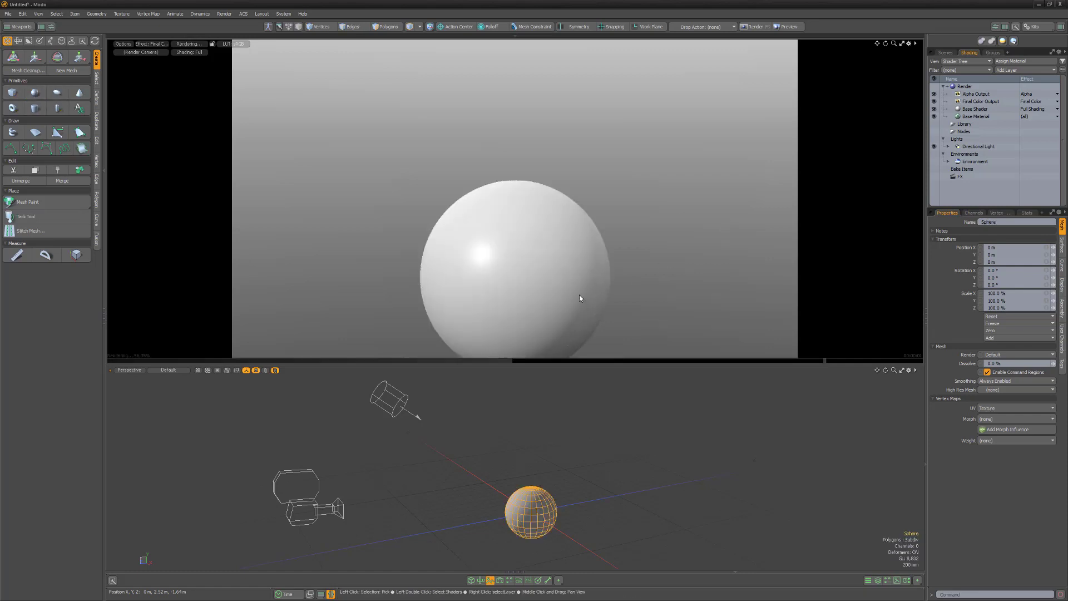
key(a)
click(1005, 70)
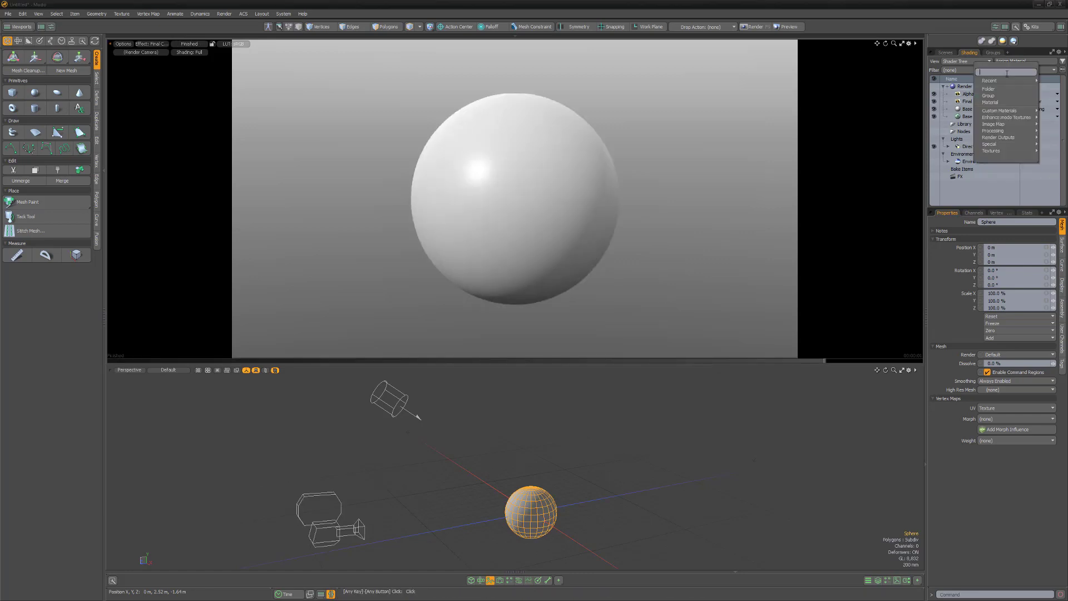
mouse_move(1010, 134)
click(956, 129)
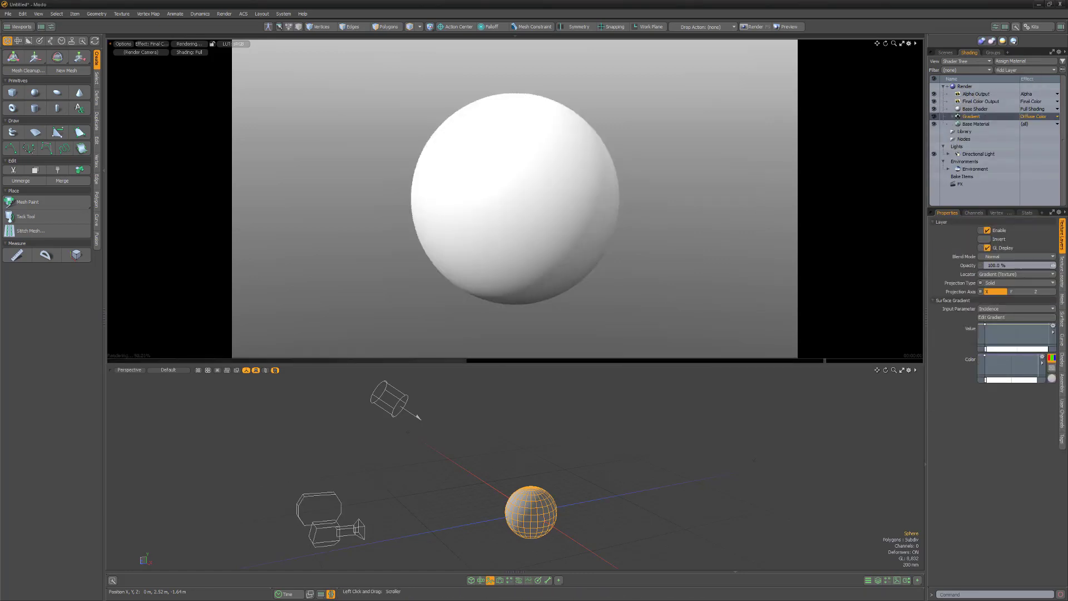
Add a new colour key to the gradient and make it red
click(1036, 382)
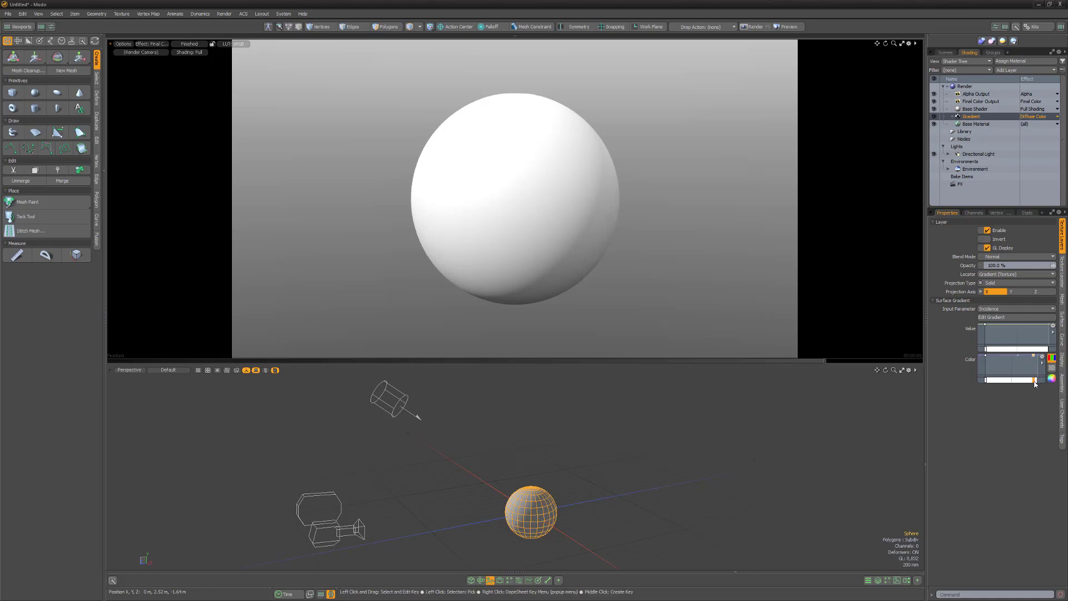
click(1045, 380)
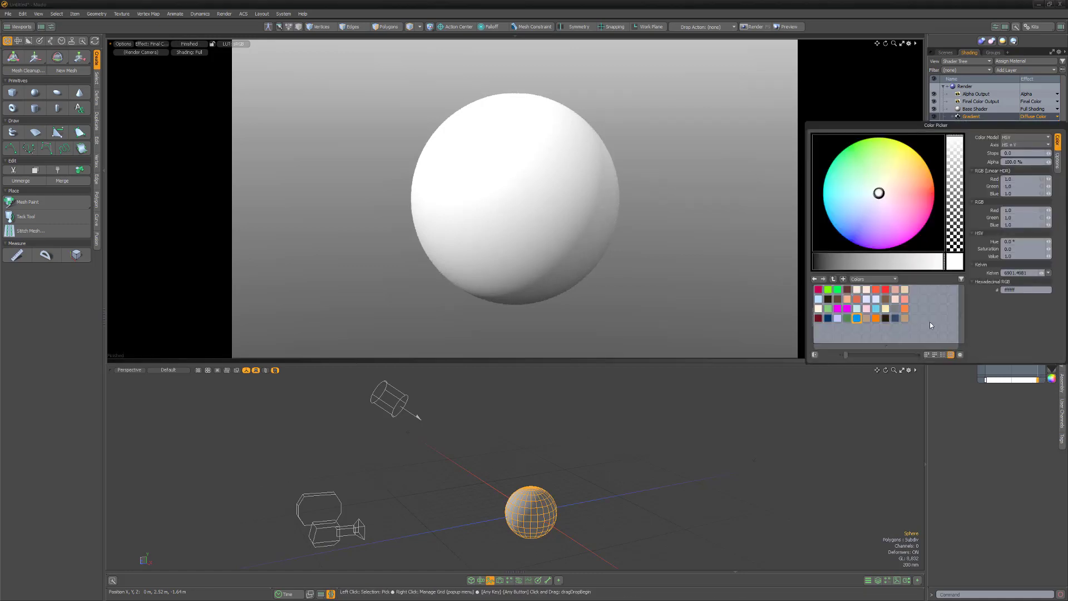
click(888, 292)
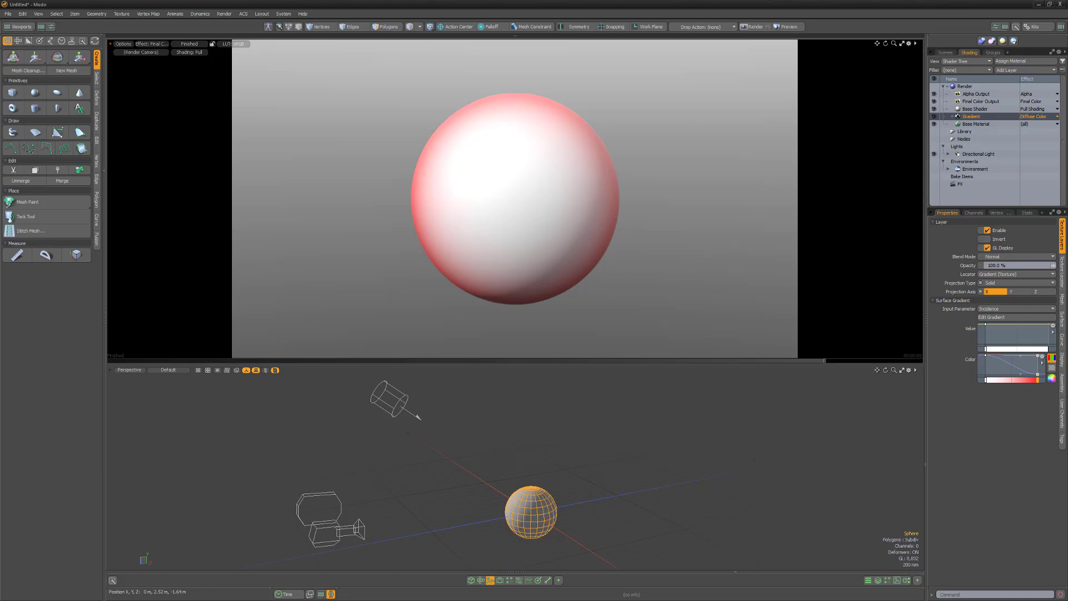
In the Gradient Editor, add keys and set the 0% key black and the 8% key blue
click(1041, 361)
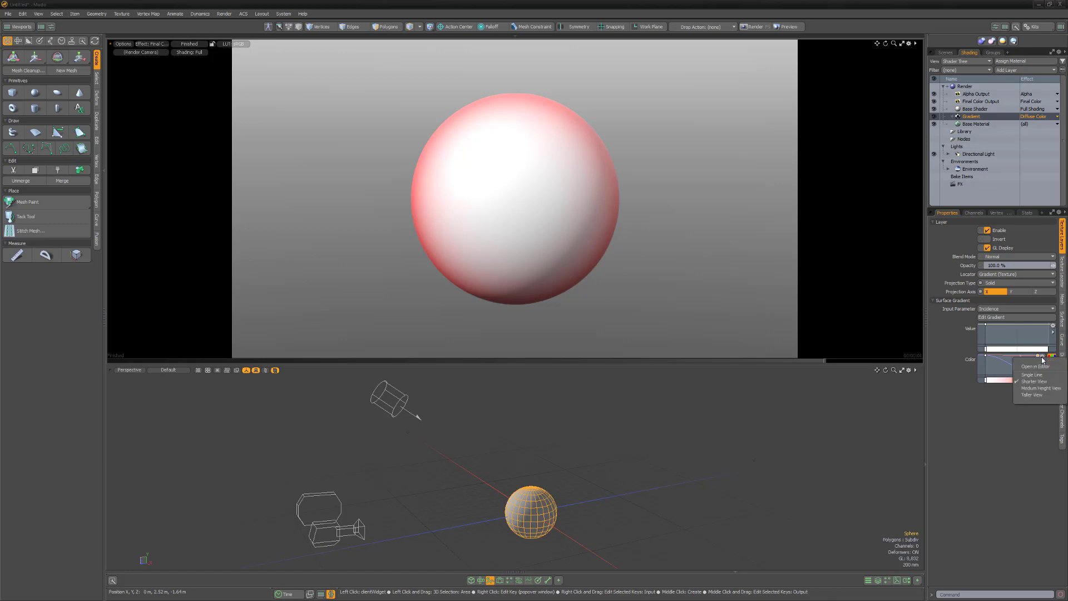
click(1042, 367)
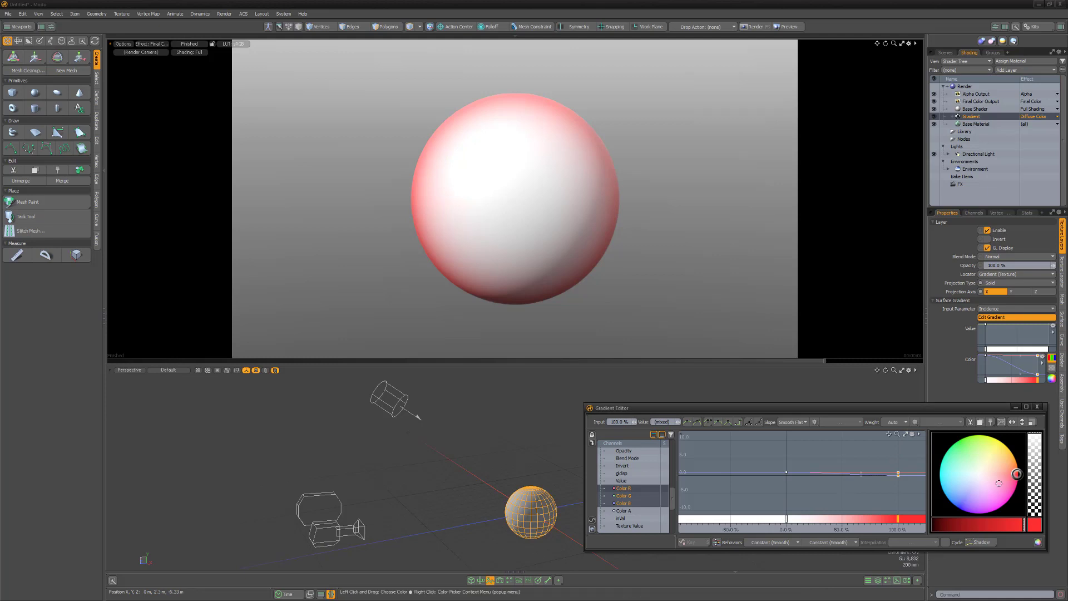
middle_click(805, 521)
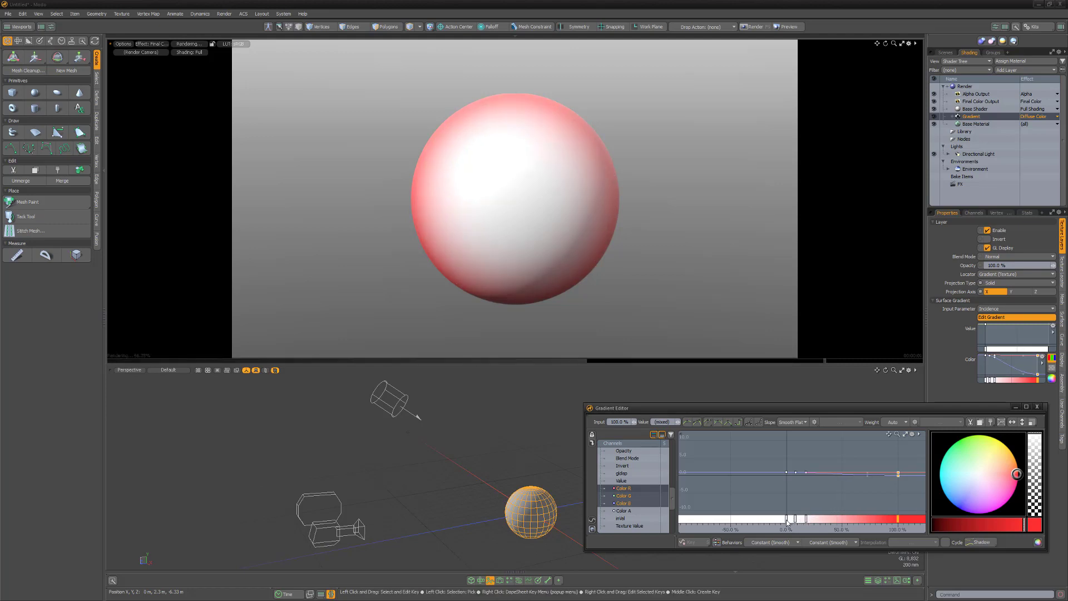
click(786, 521)
drag(957, 524, 930, 525)
click(795, 520)
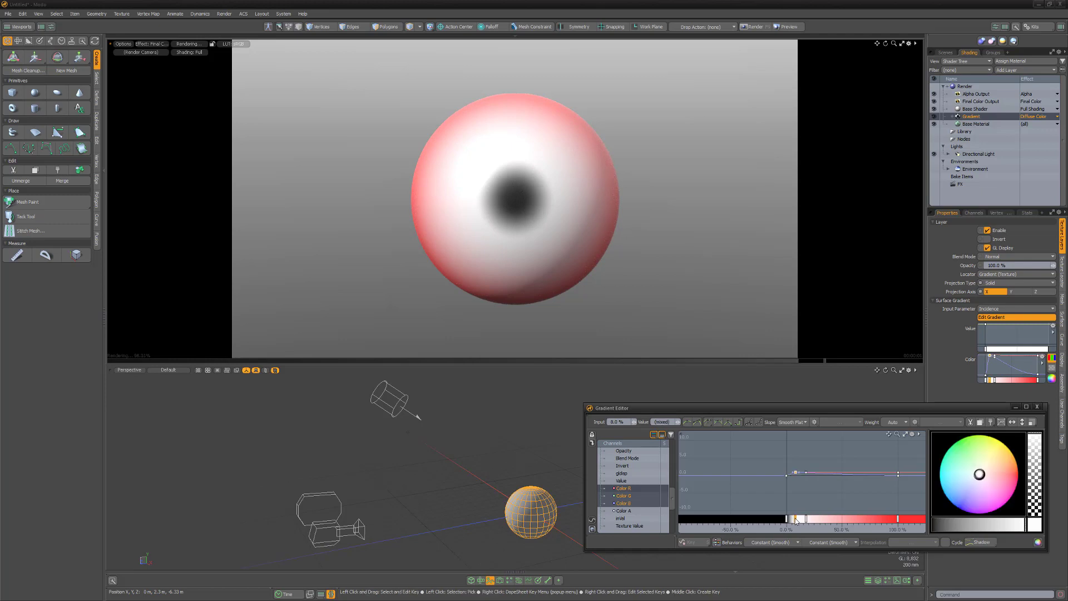
click(948, 499)
click(806, 521)
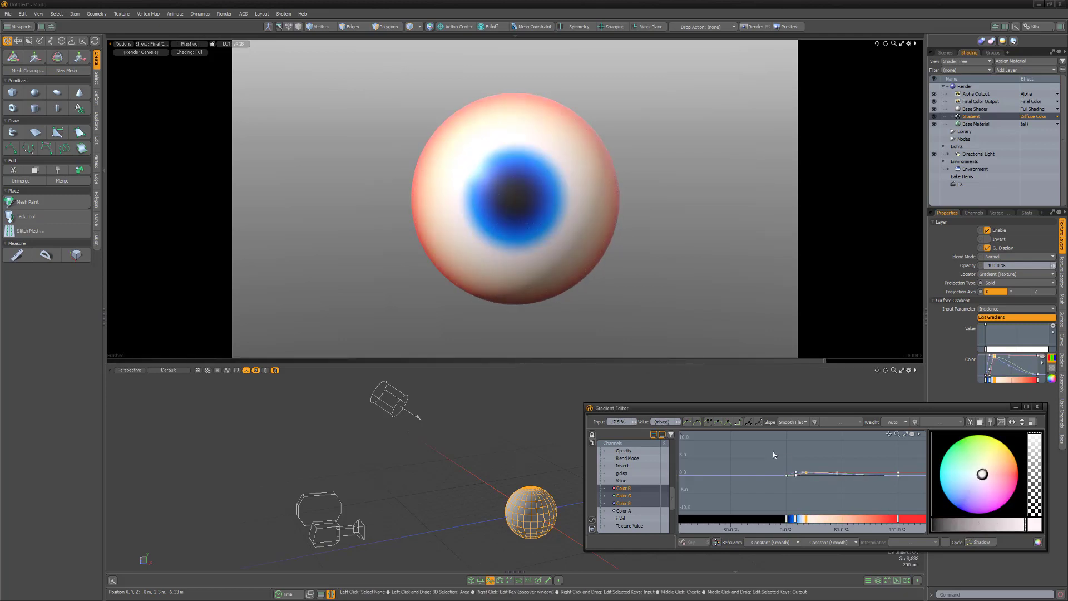
Set the selected gradient keys to a Stepped slope and close the editor
drag(773, 454, 823, 492)
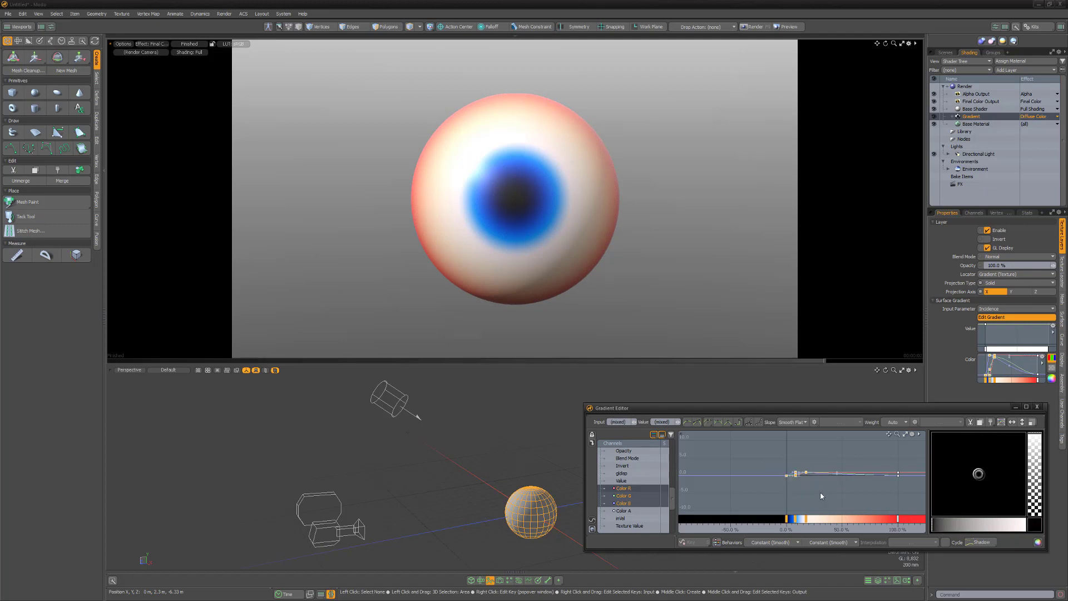
click(739, 422)
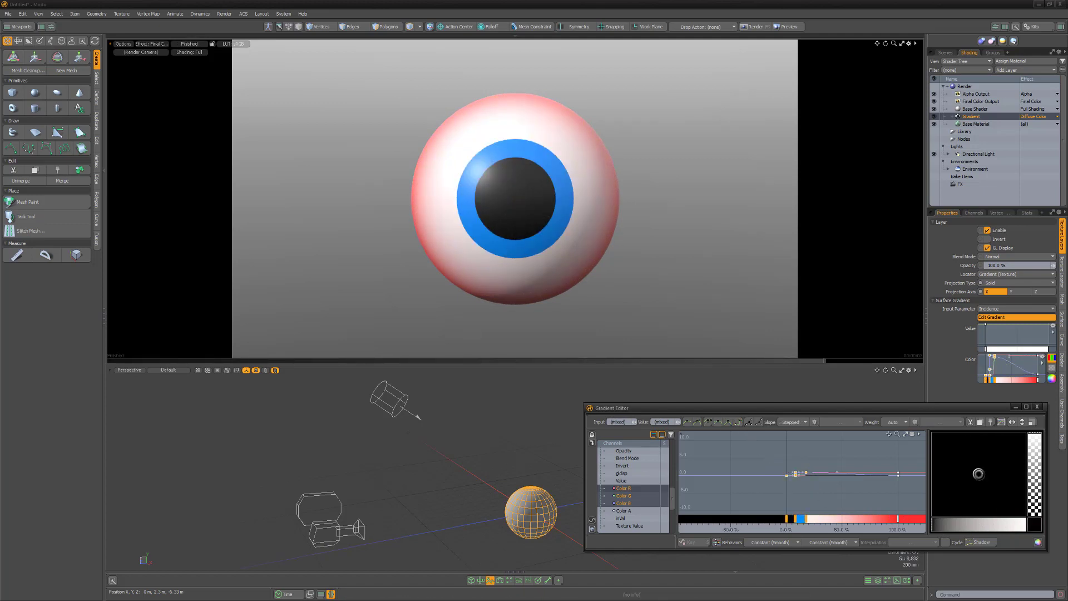
click(1037, 406)
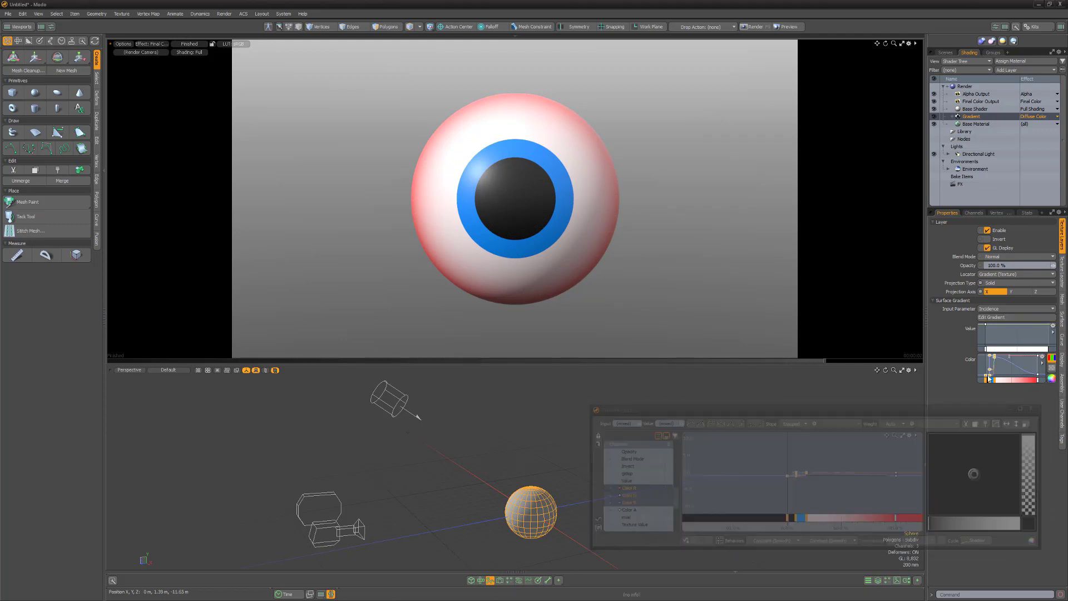
Add a Hybrid noise texture layer with its effect set to Displacement
alt+drag(498, 195, 435, 196)
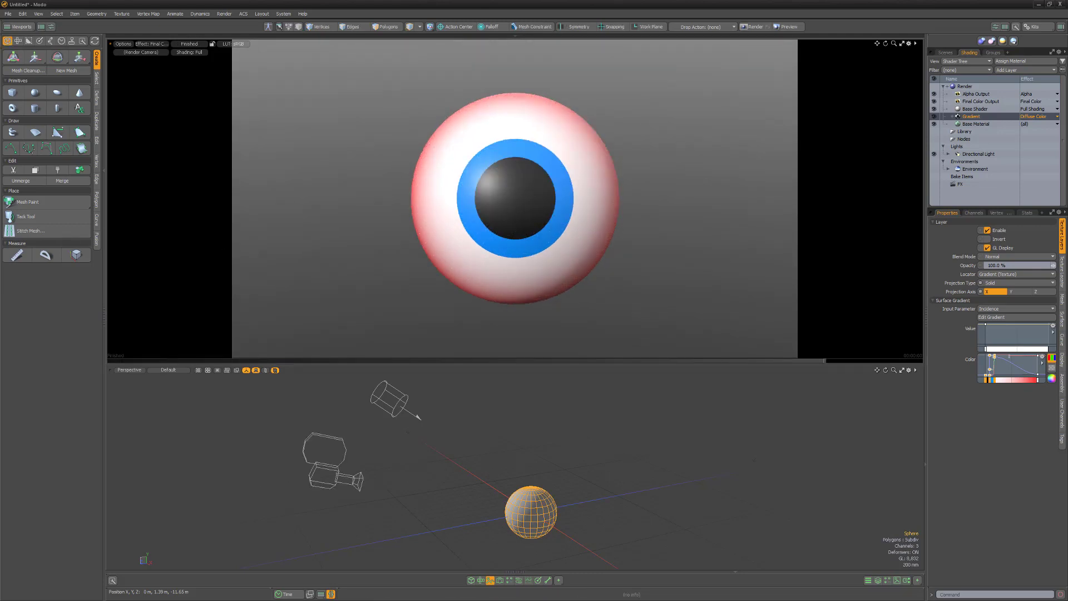
click(1024, 70)
mouse_move(1043, 116)
mouse_move(983, 119)
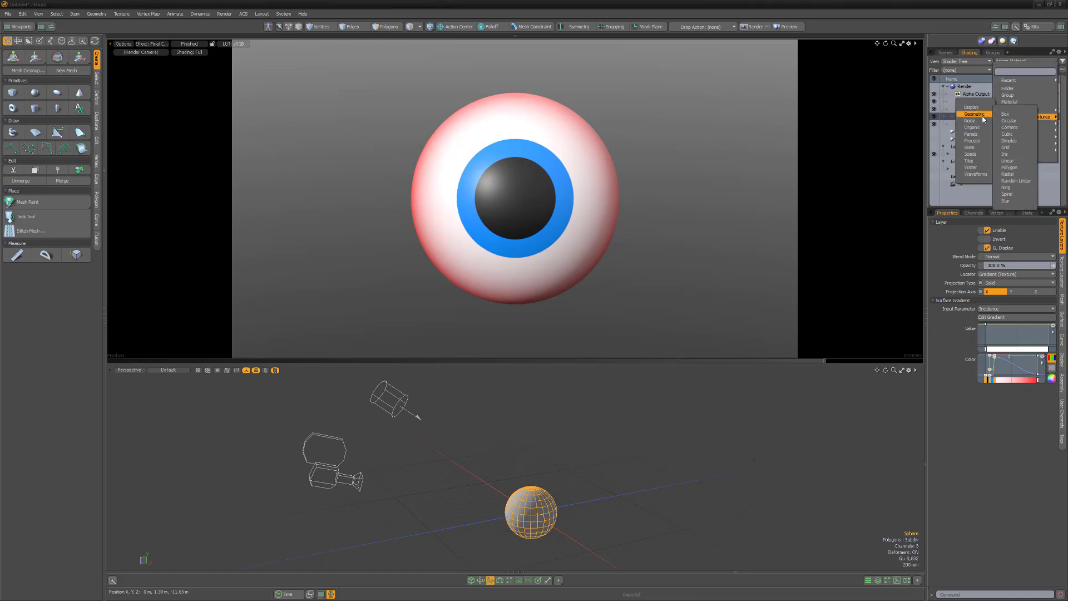
click(1016, 171)
click(1029, 117)
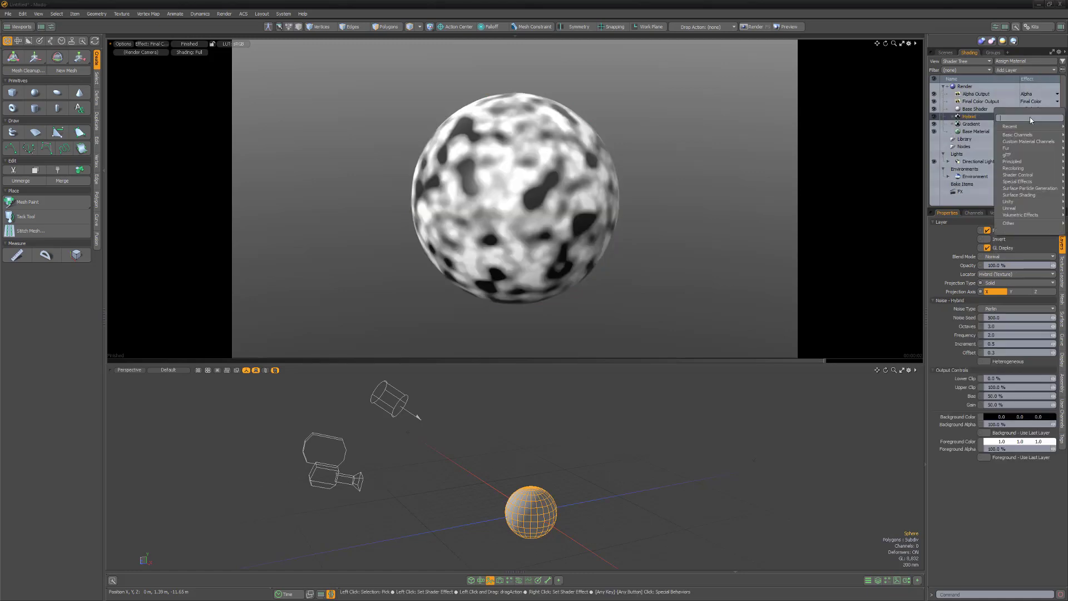
mouse_move(1029, 182)
click(978, 202)
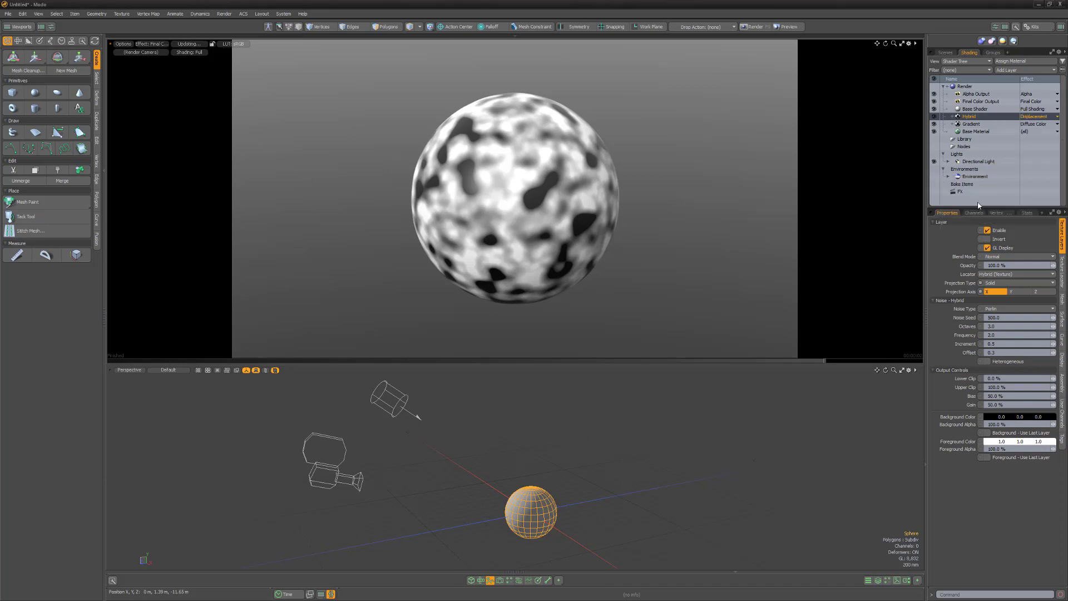
Set the Base Material displacement distance to 200 mm and move the Gradient layer above the noise
click(967, 132)
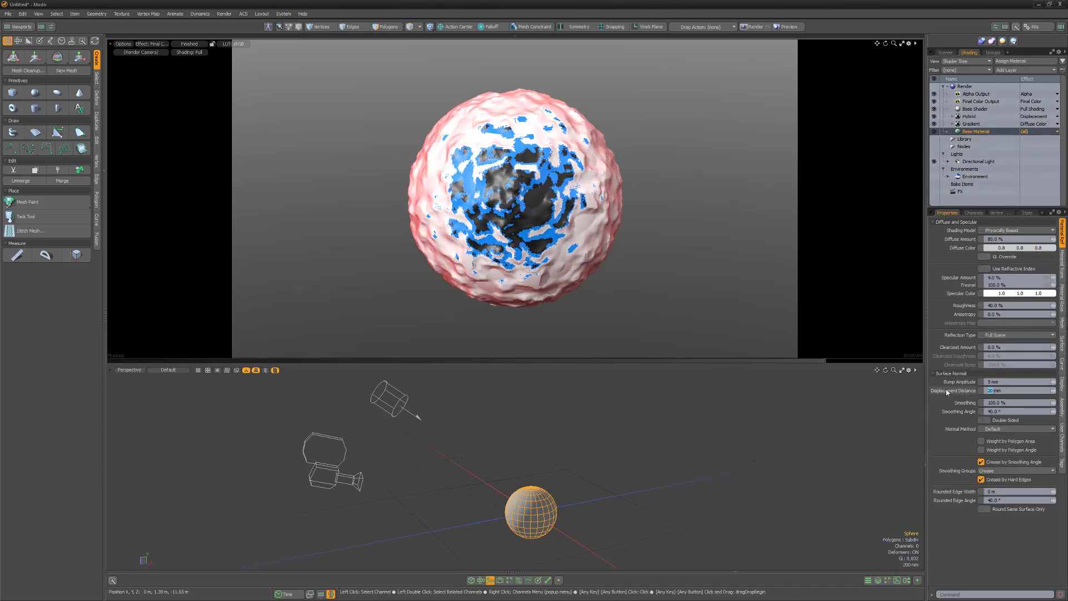
text(200)
key(Return)
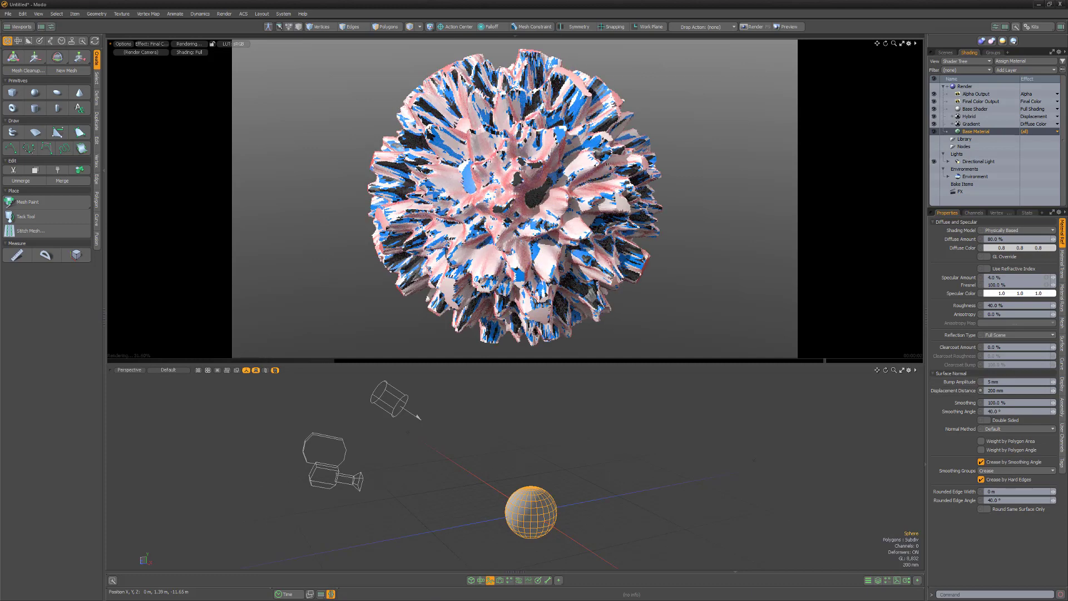
drag(970, 124, 970, 116)
Drive the gradient by Displacement Height and shift the white and blue keys for more blue
click(1017, 309)
mouse_move(1027, 396)
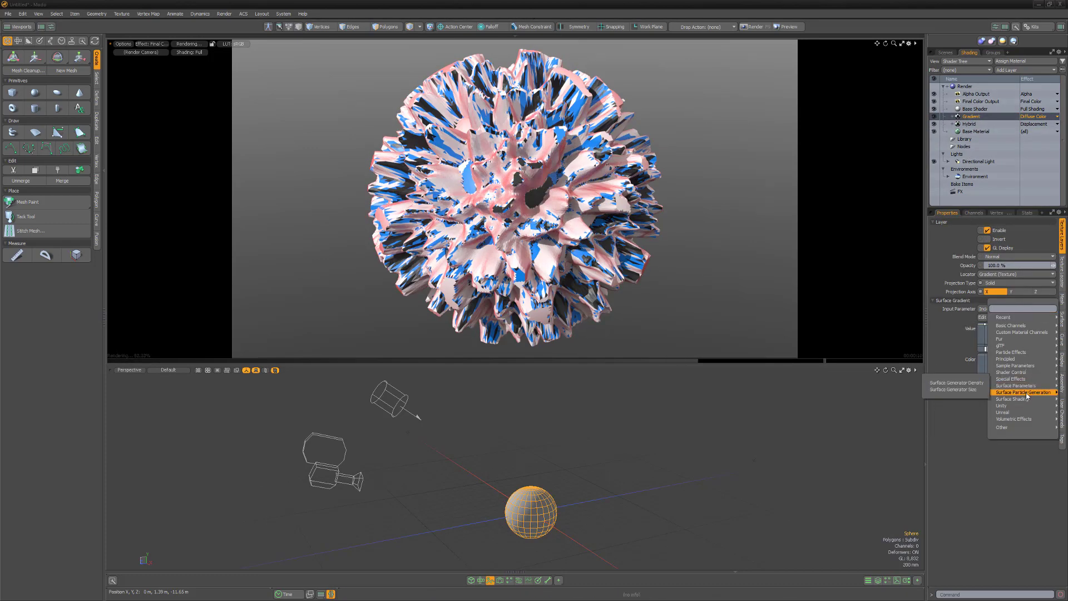
click(959, 404)
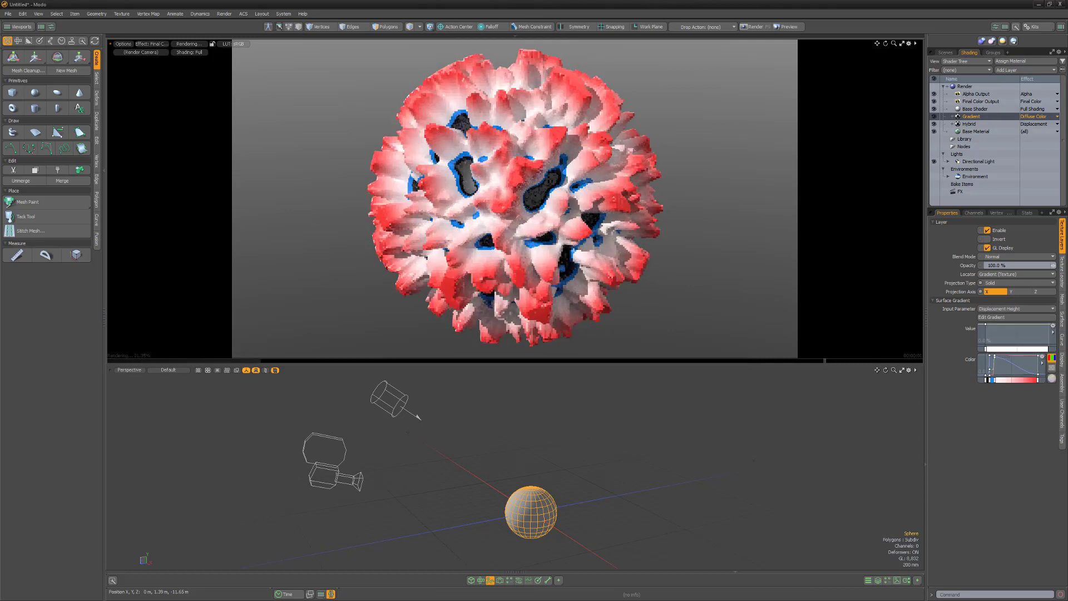
double_click(1021, 368)
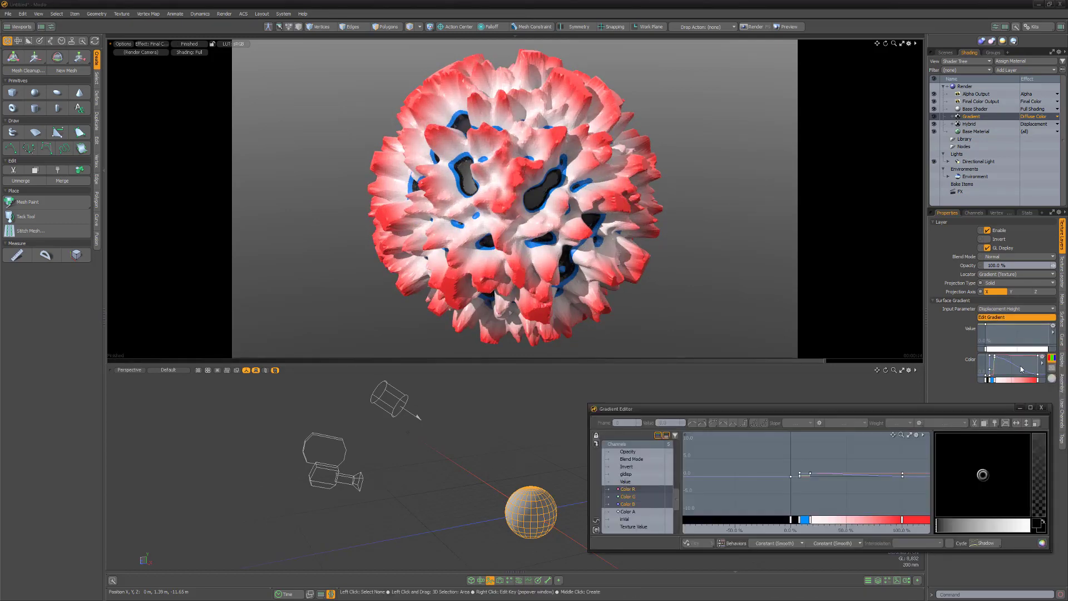
drag(779, 452, 915, 493)
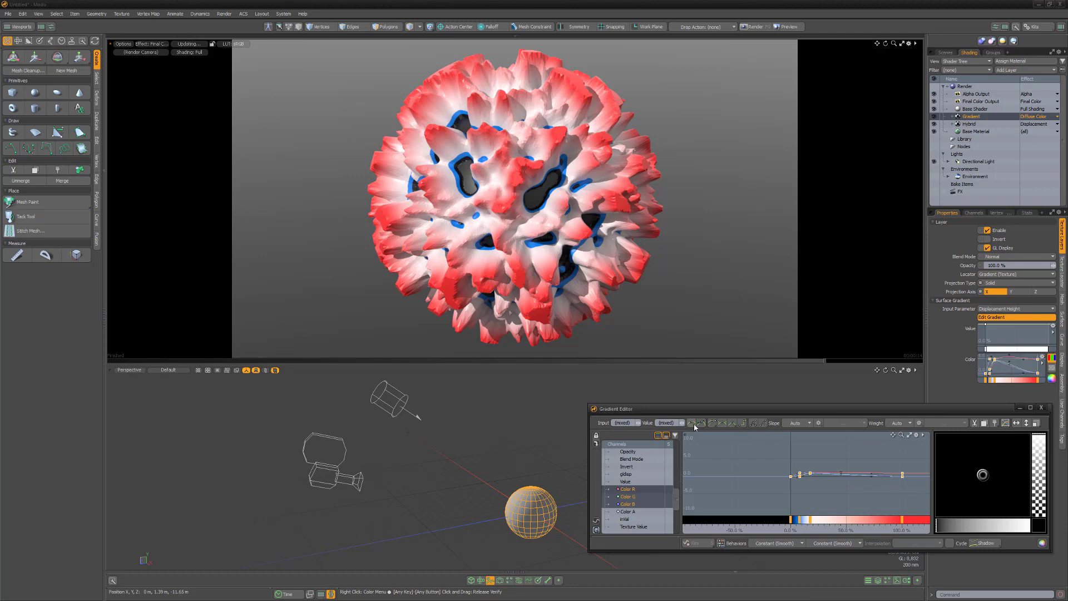
click(813, 503)
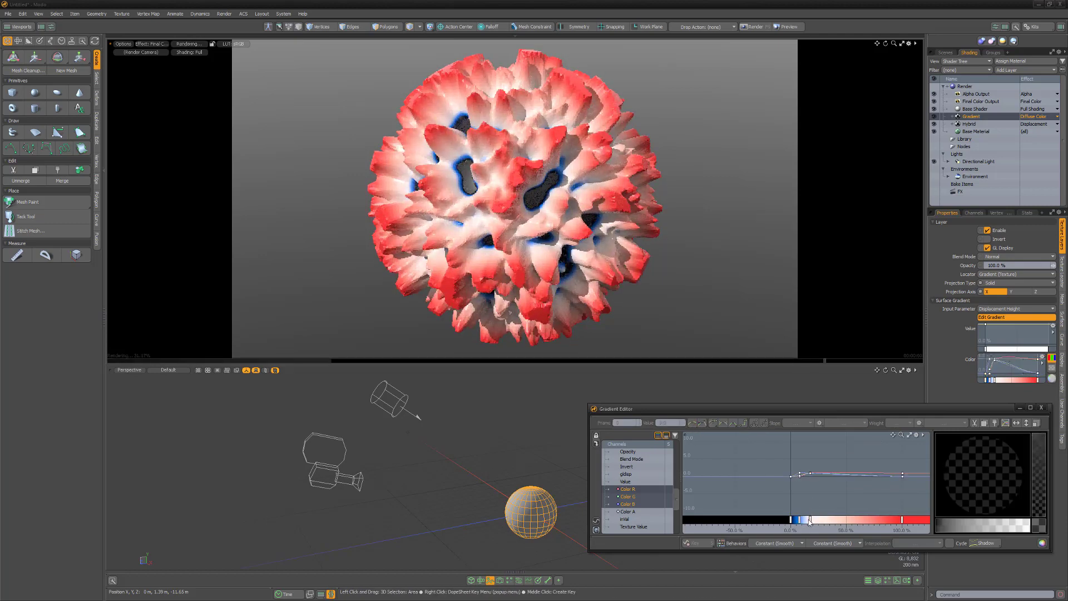
mouse_move(810, 521)
mouse_down()
mouse_move(862, 521)
mouse_move(802, 521)
mouse_move(828, 521)
mouse_up()
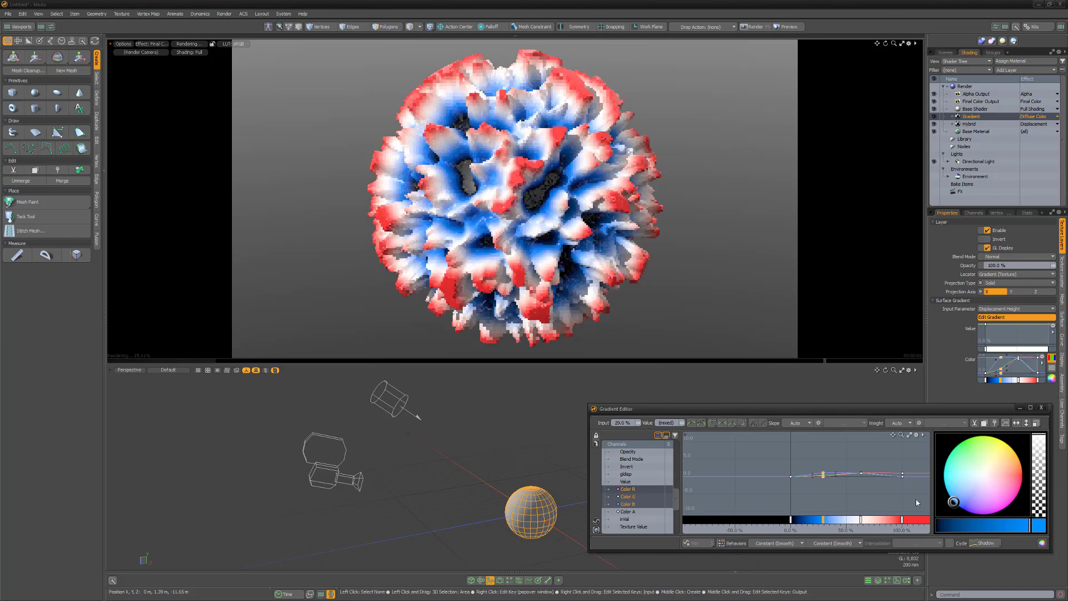
click(1042, 409)
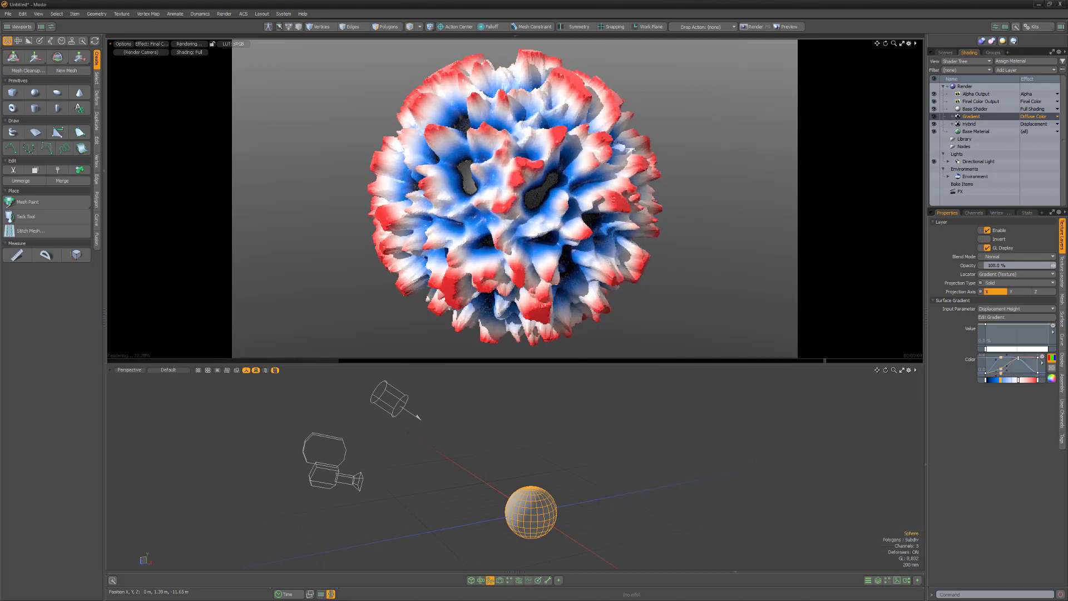
Switch the gradient's input parameter to Distance to Locator
click(1015, 308)
mouse_move(1036, 391)
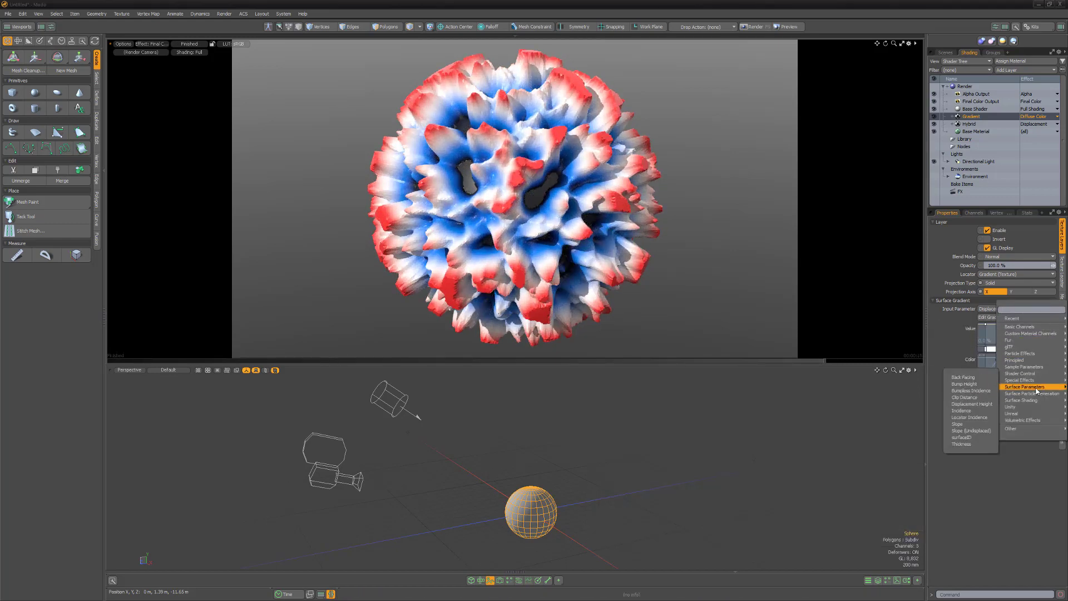
mouse_move(1029, 367)
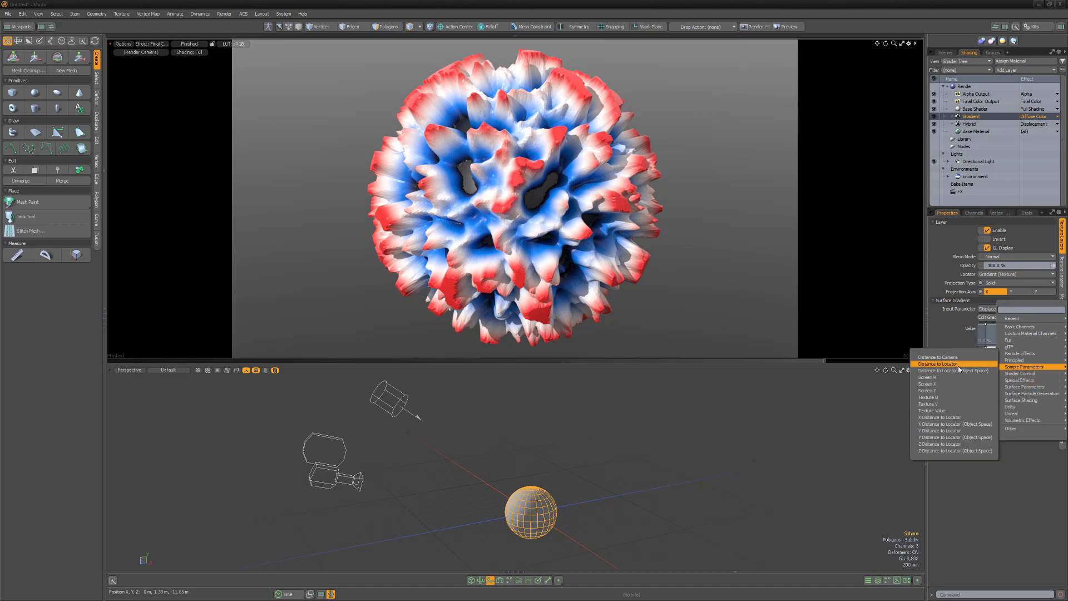
click(959, 366)
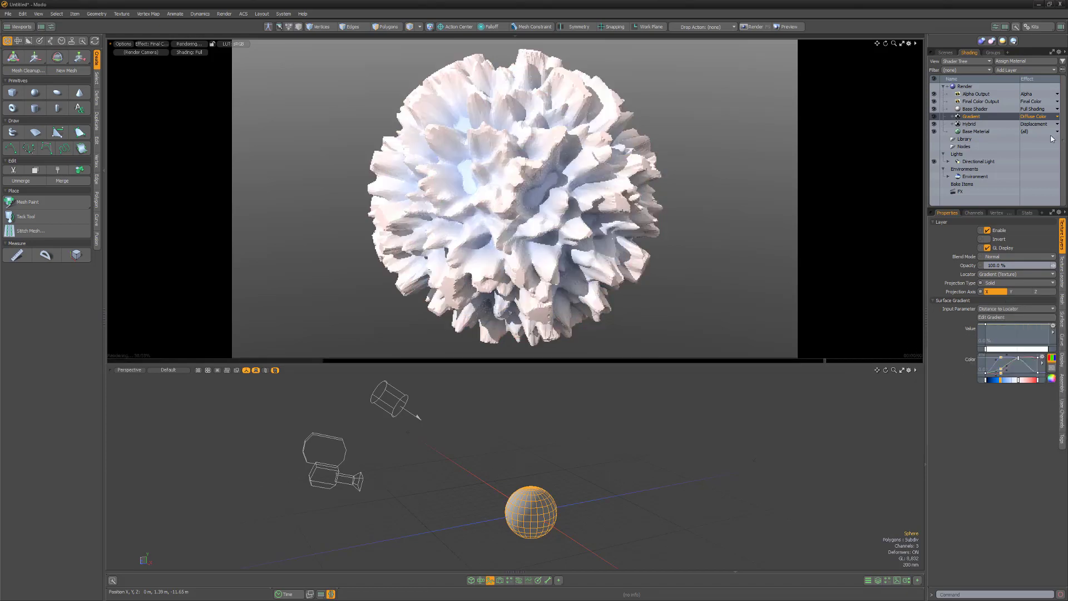
Raise the Gradient's texture locator to 500 mm on Y, then reselect the Gradient layer
click(954, 117)
click(975, 124)
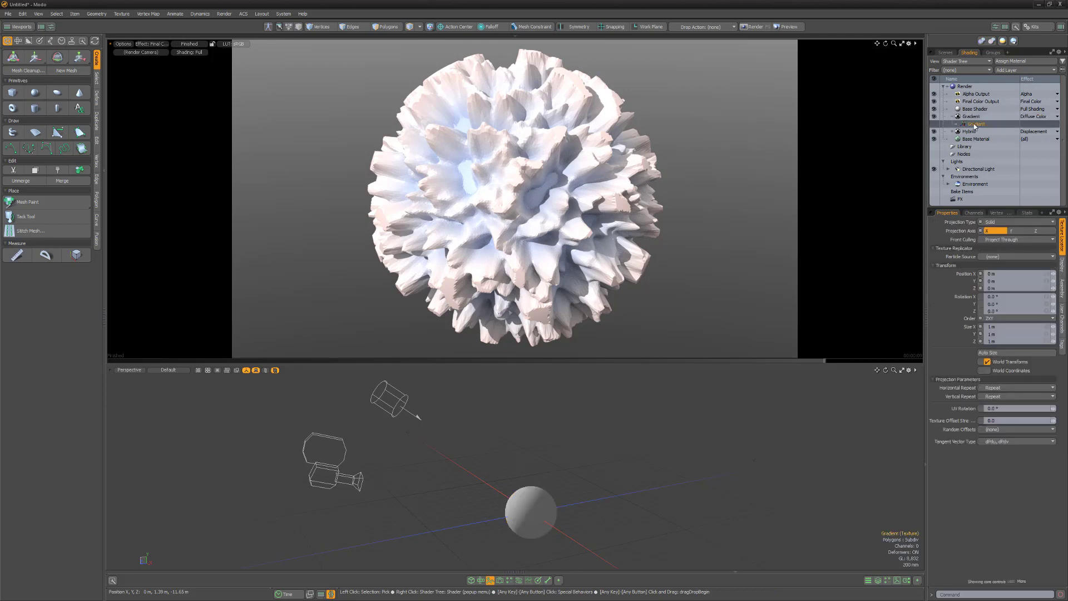
key(w)
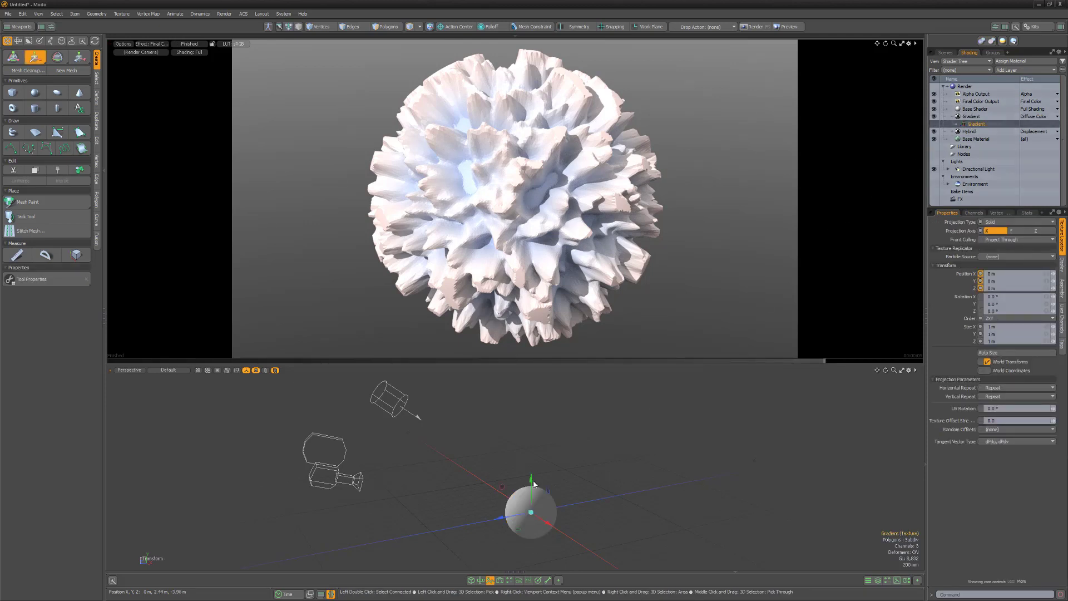
drag(531, 481, 531, 455)
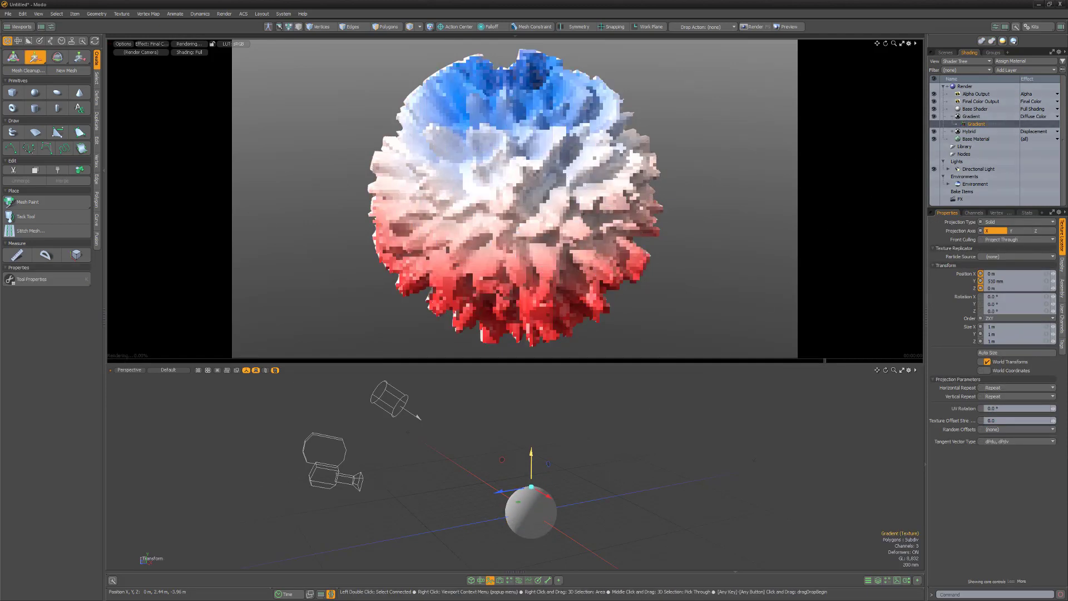
click(909, 371)
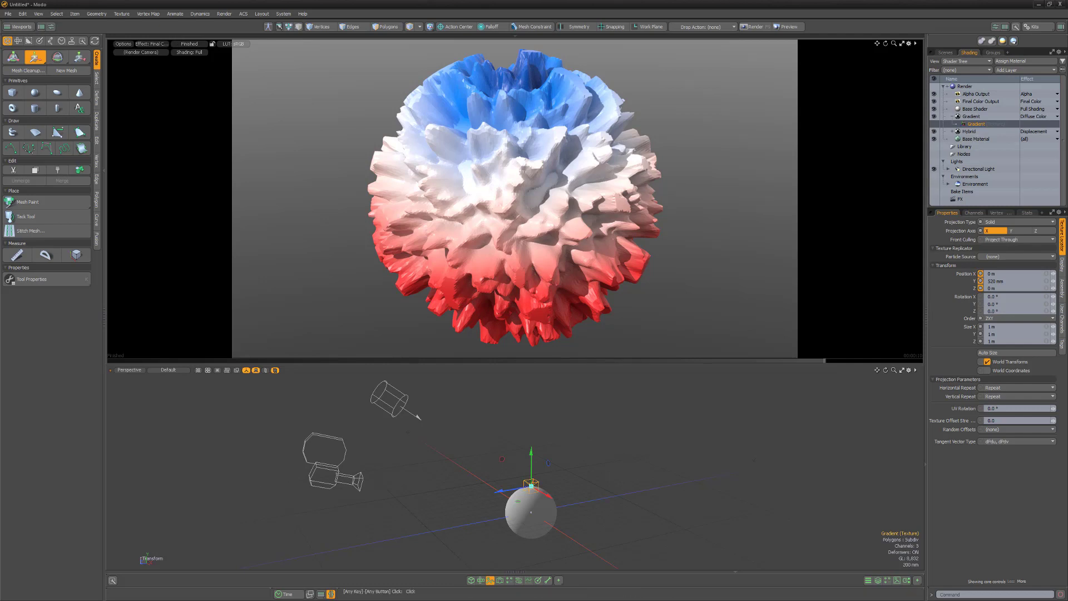
click(973, 117)
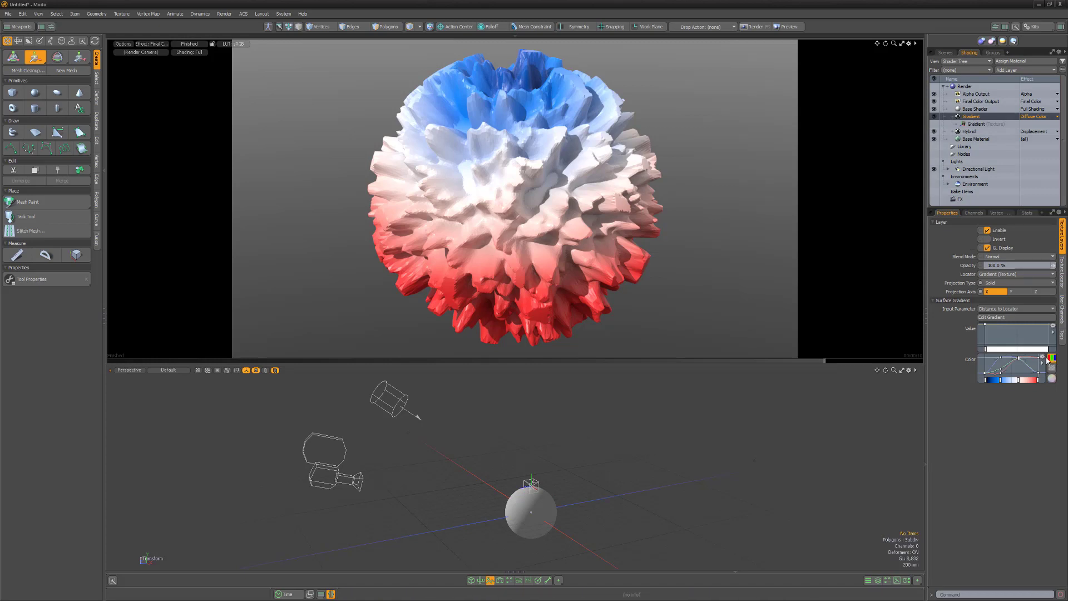
Open the Gradient Editor, show the sphere's 1 m dimensions, and zoom onto it
click(1047, 376)
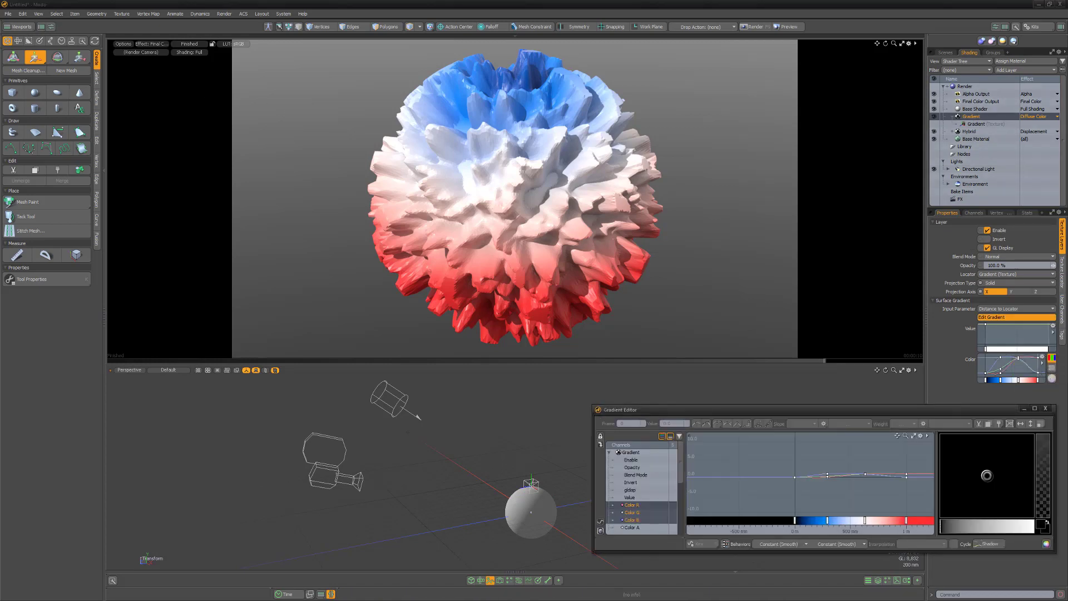
click(76, 255)
click(548, 526)
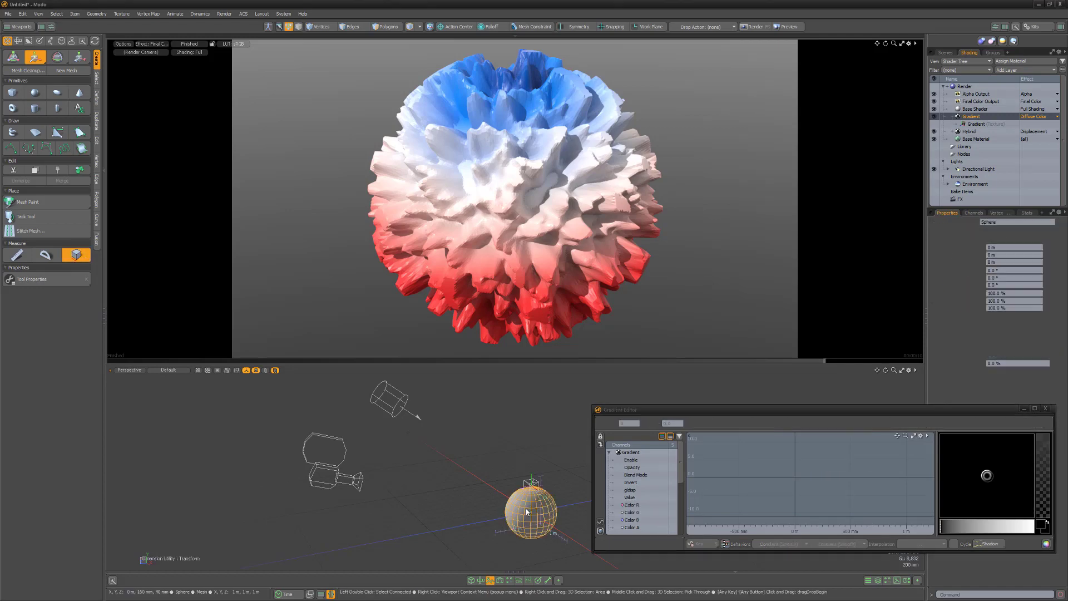
scroll(552, 532, up, 2)
scroll(553, 531, up, 5)
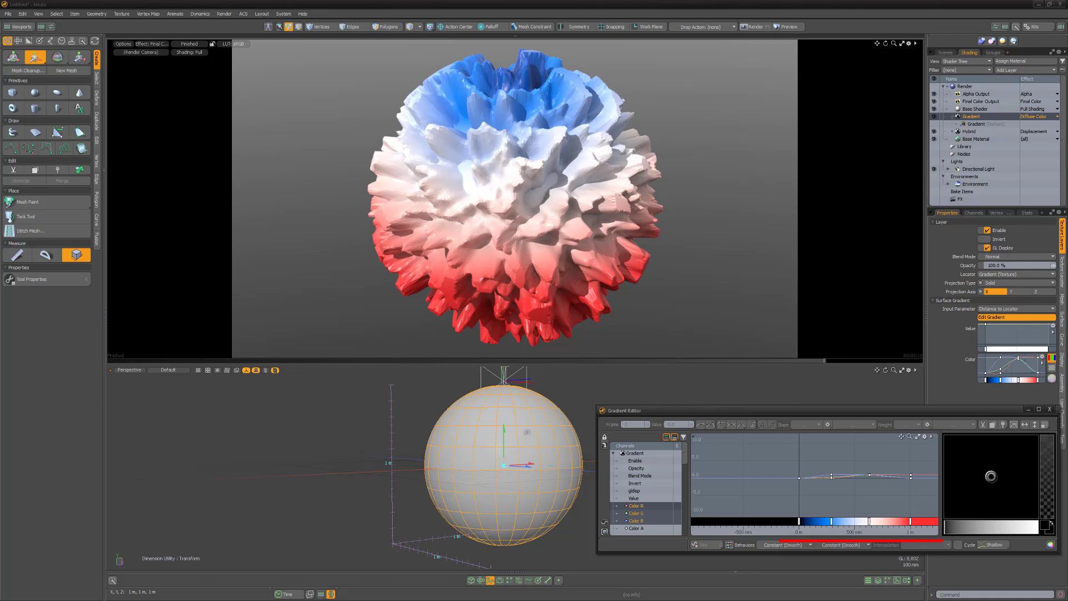
Change the Gradient layer's effect to Luminous Amount
click(1042, 117)
mouse_move(1034, 137)
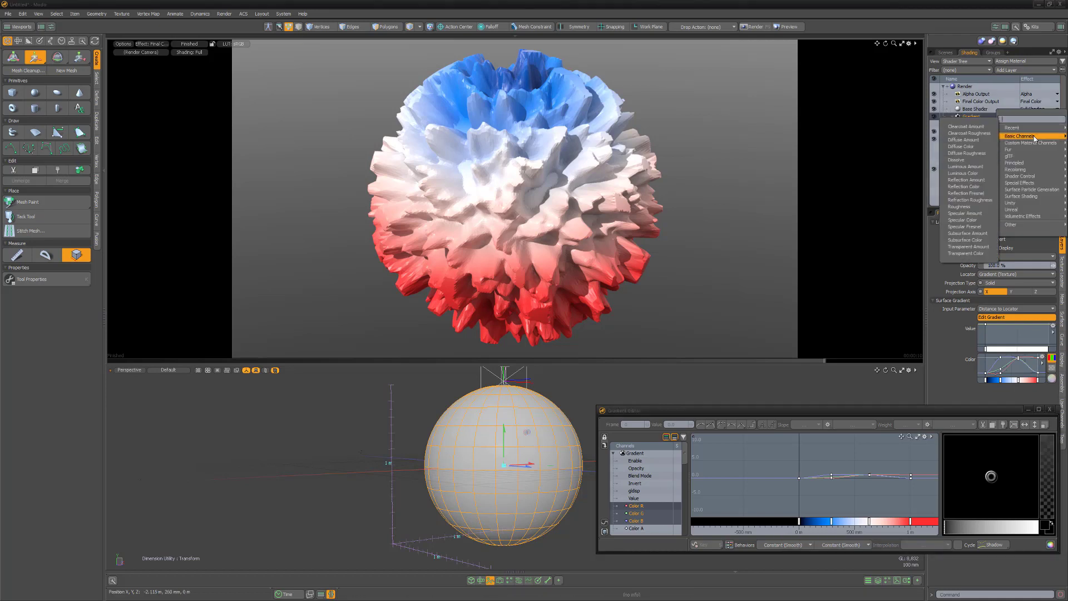
click(983, 167)
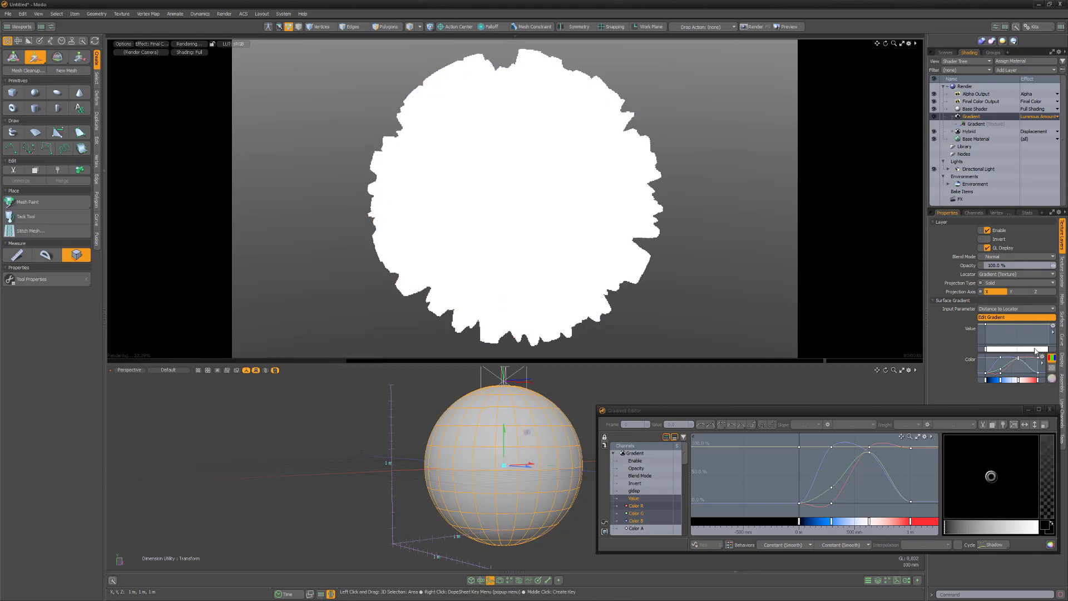
Add Value gradient keys, lowering one to 0% and raising one to 100% near 499 mm
middle_click(1034, 324)
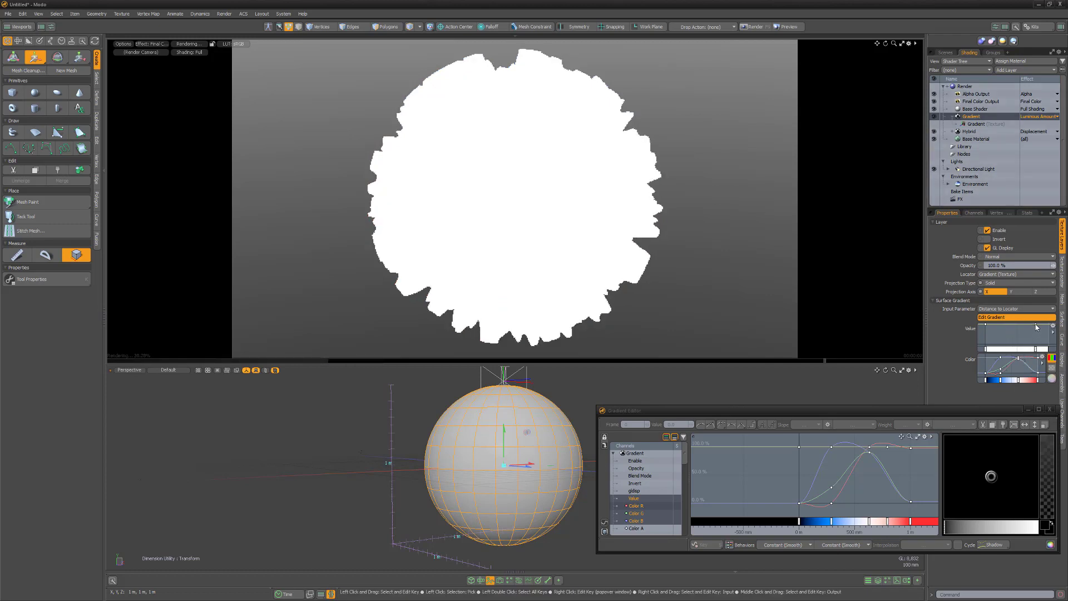
mouse_move(1034, 323)
mouse_down()
mouse_move(1044, 352)
mouse_move(1000, 349)
mouse_up()
middle_click(998, 349)
middle_click(1011, 348)
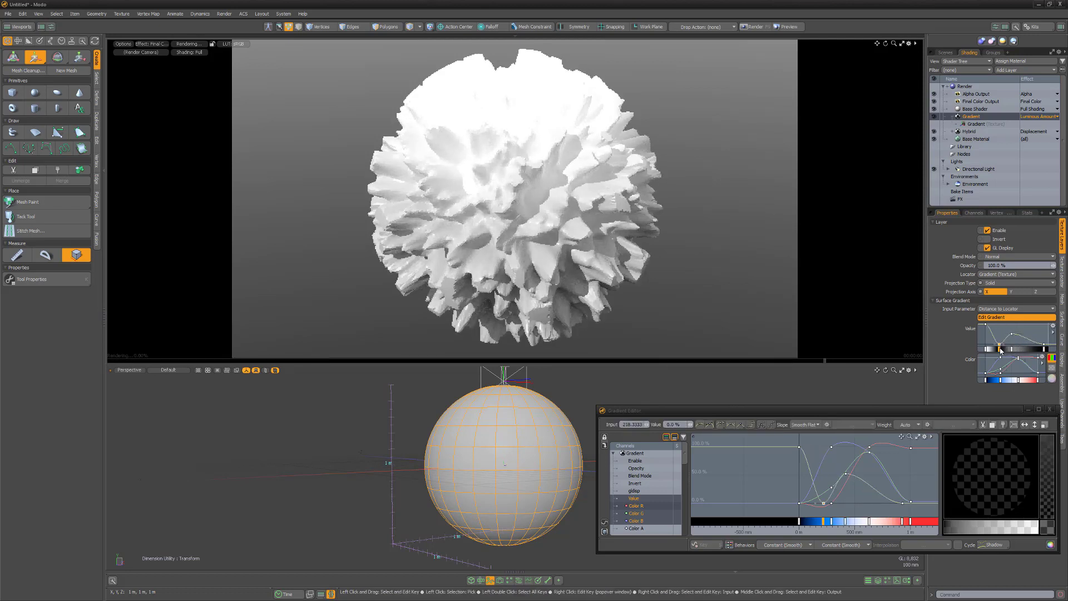
drag(1000, 350, 1017, 331)
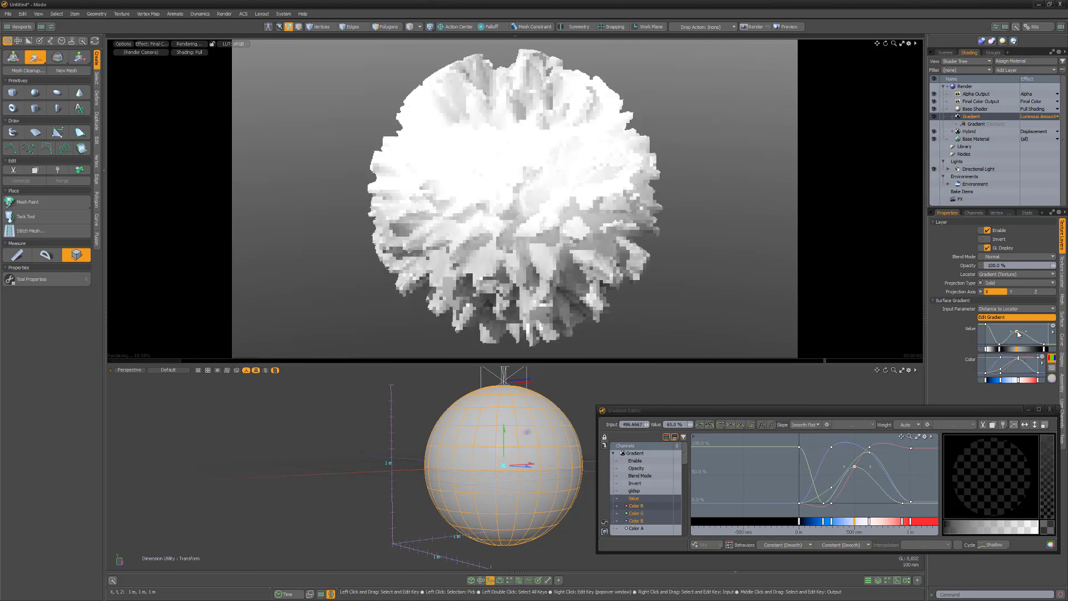